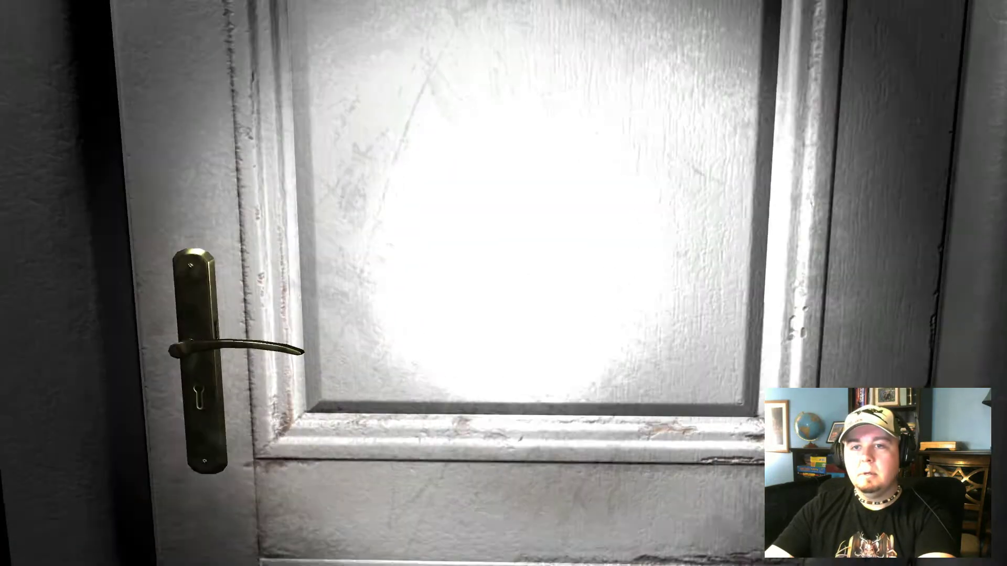
Try the locked white door, then walk forward down the long dark corridor
key(e)
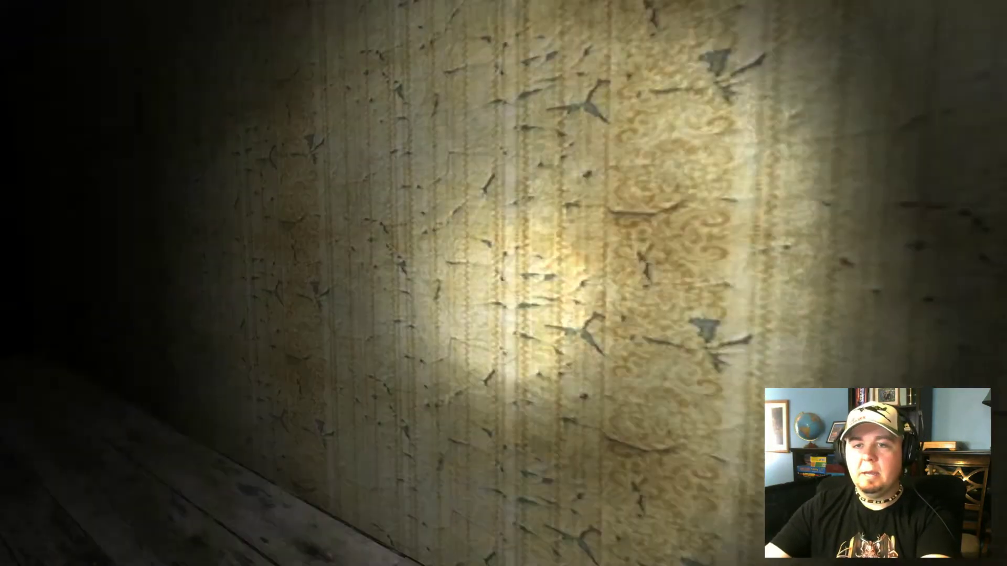
key(w)
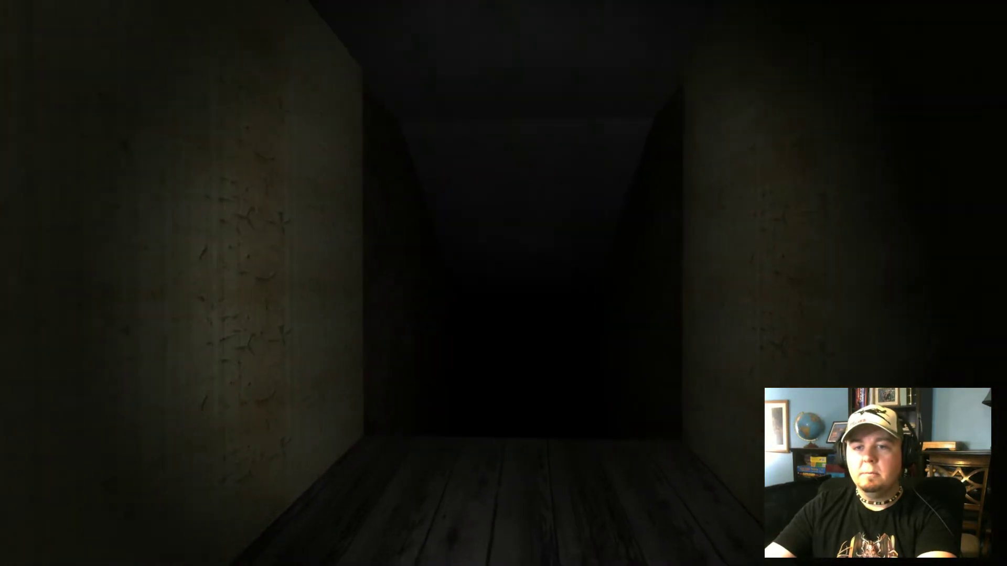
key(w)
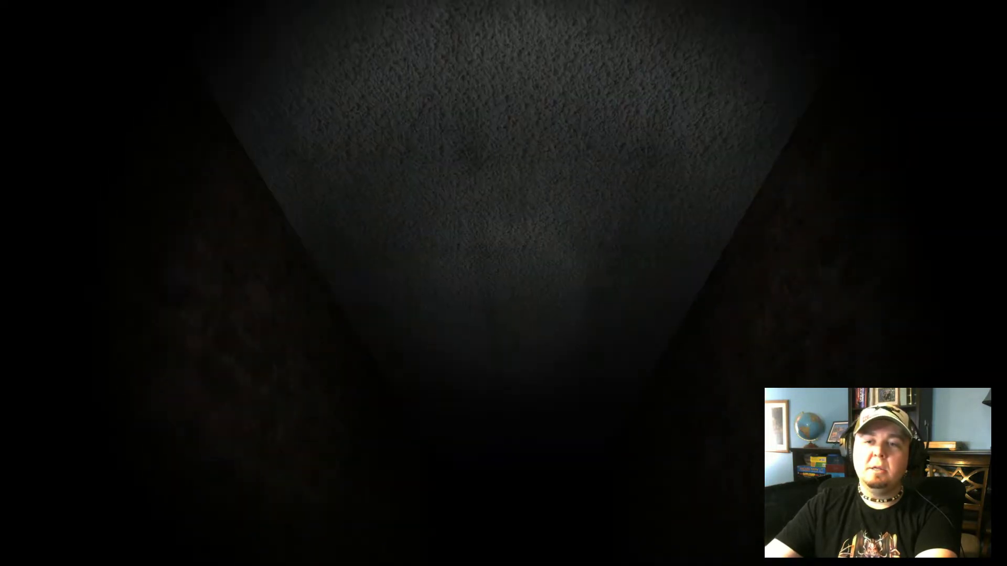
Switch the flashlight off and pass through the white door into the next dark corridor
key(f)
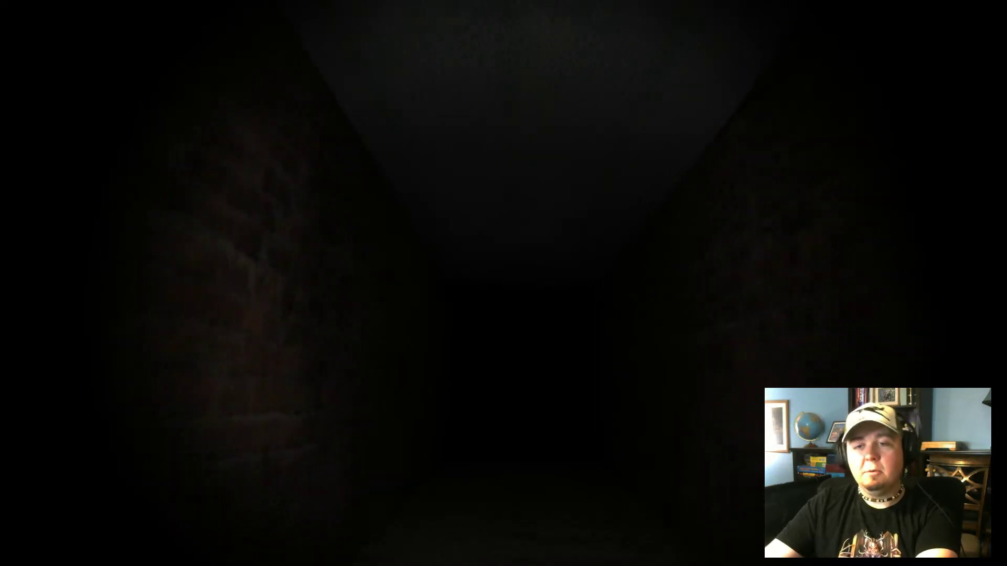
key(w)
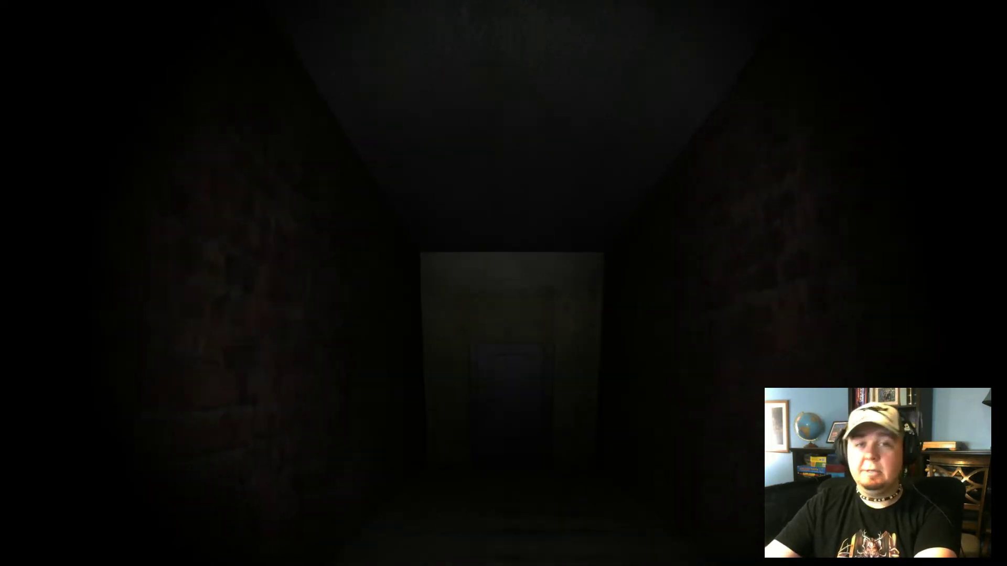
key(w)
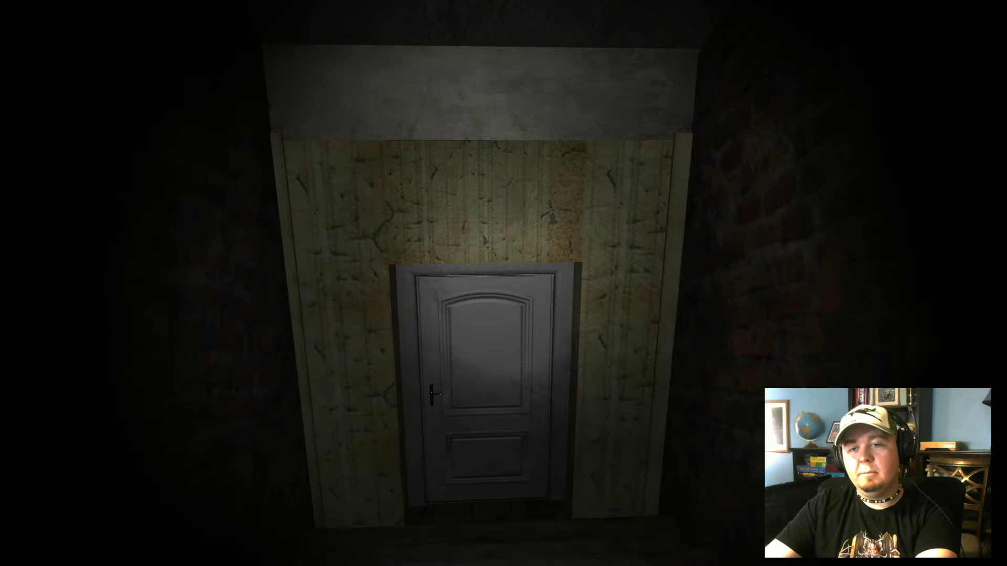
key(w)
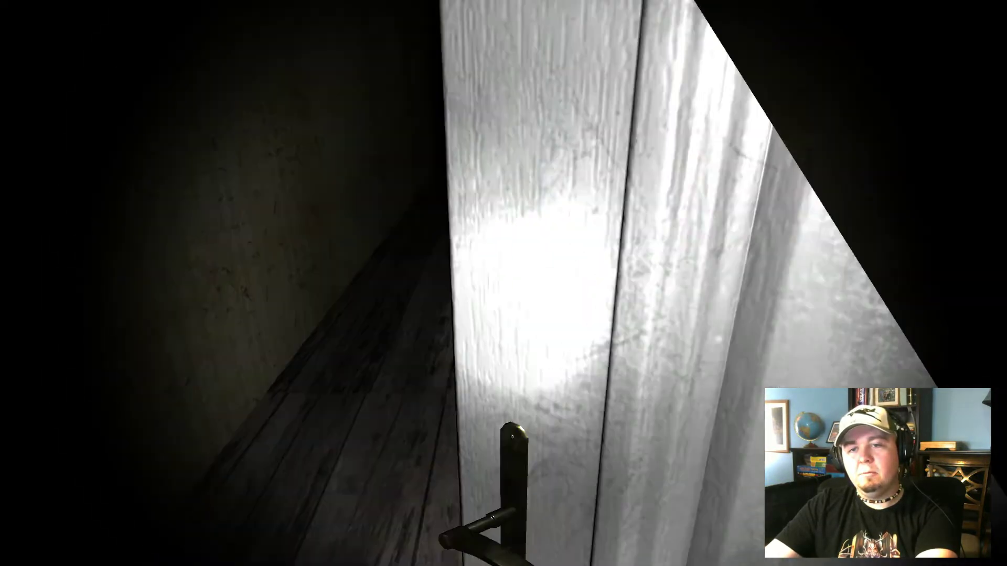
key(w)
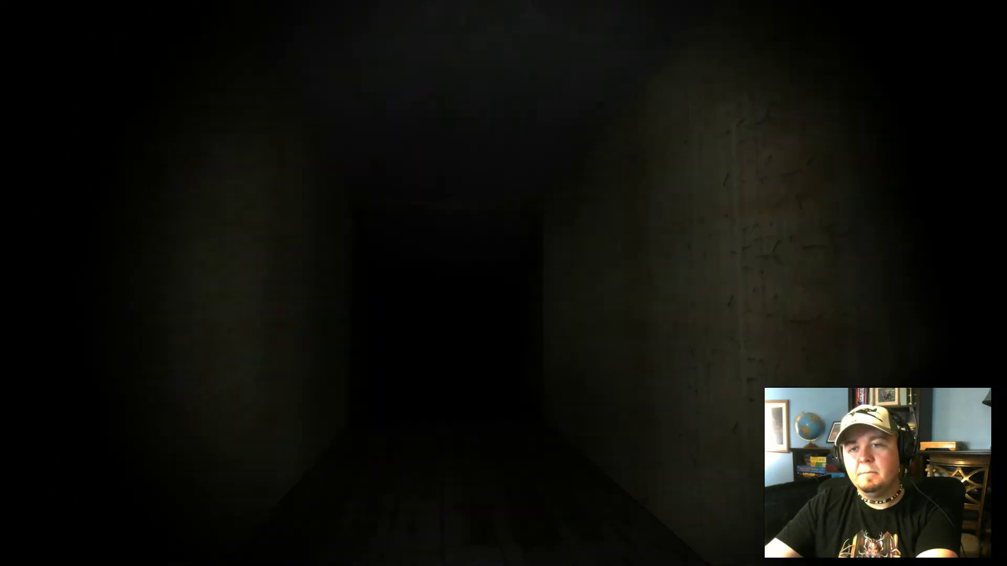
key(w)
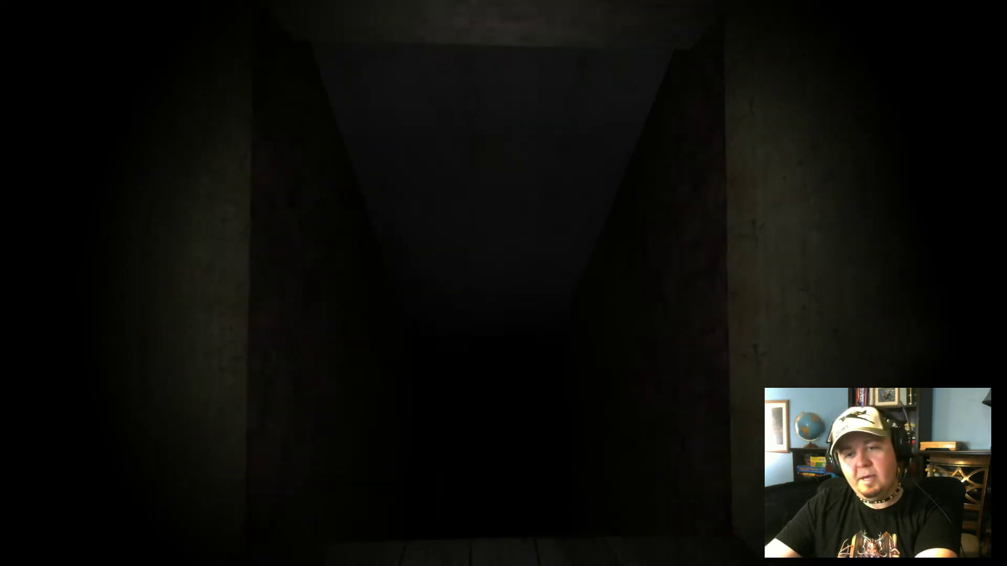
key(w)
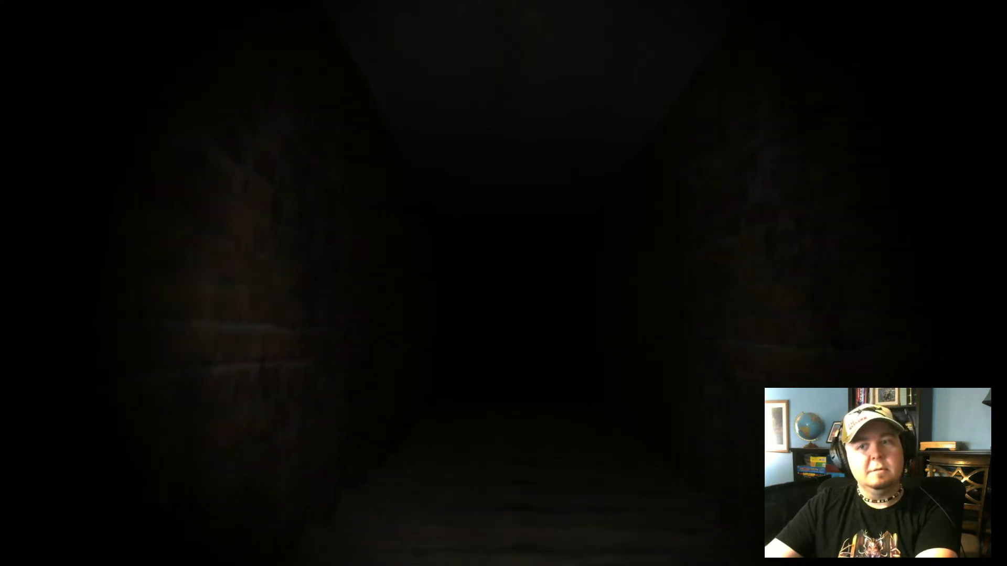
Advance through the darkness and down the brick corridor steps
key(w)
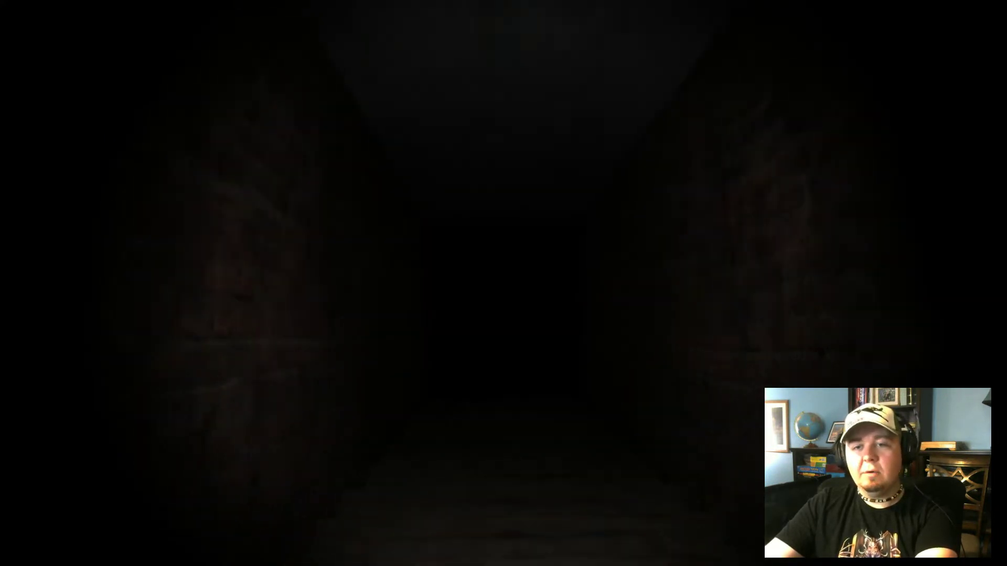
key(w)
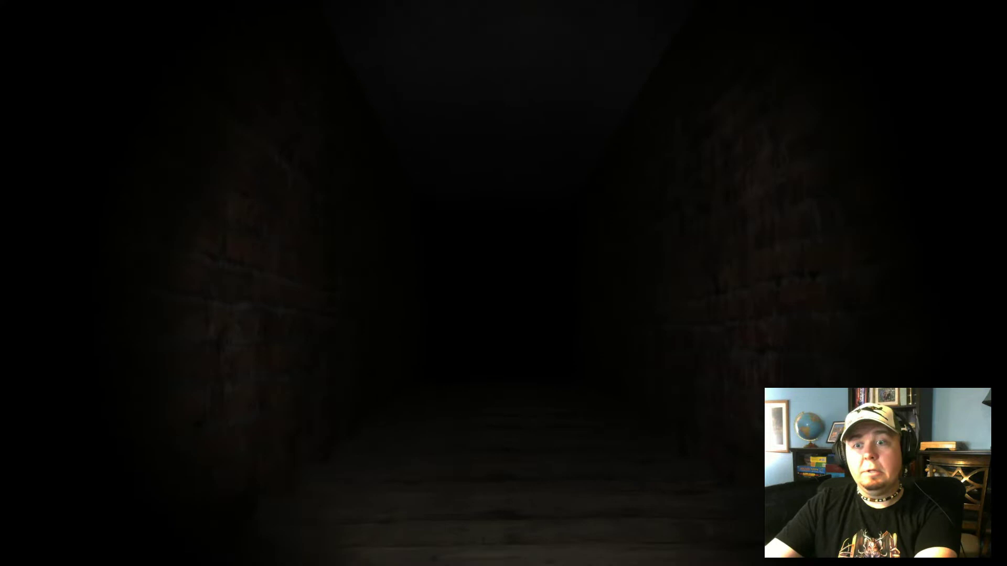
key(w)
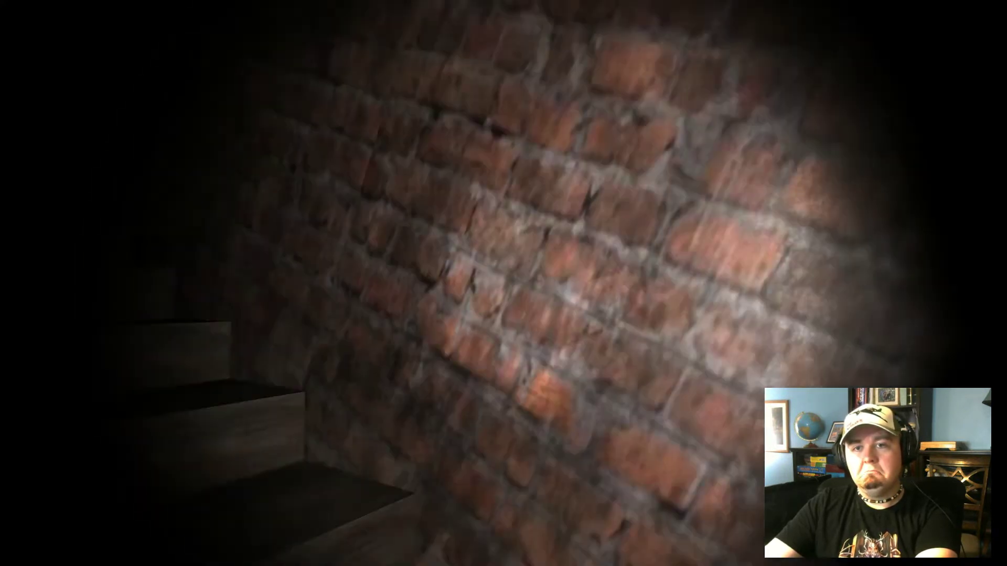
key(w)
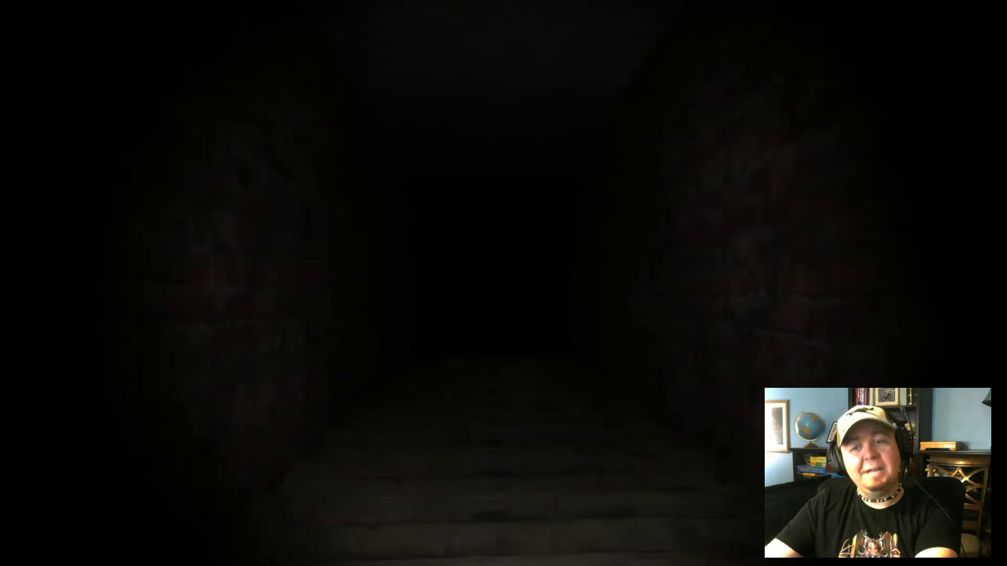
key(w)
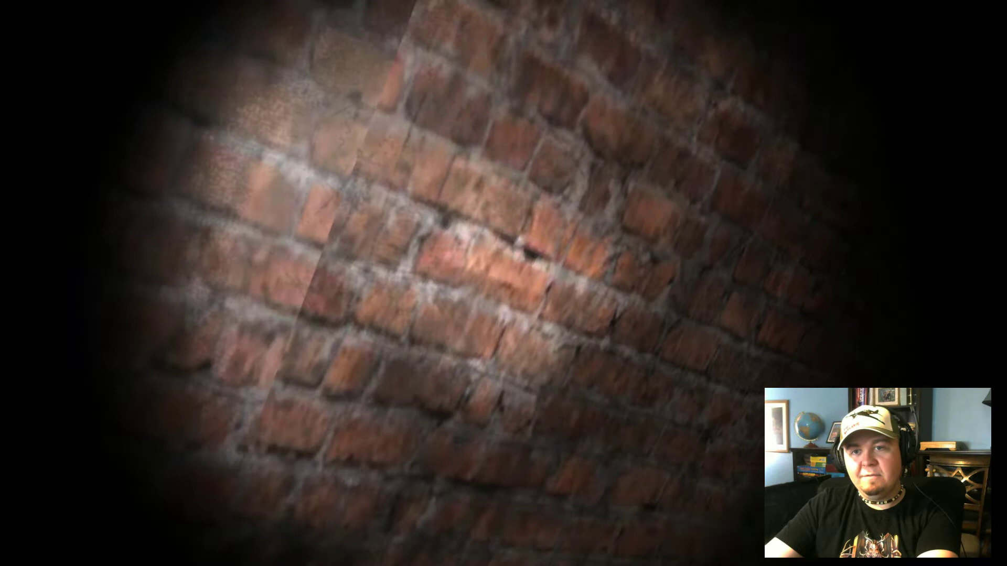
Reach the lit end wall's door, turn right toward the next door, and continue along the corridor
key(w)
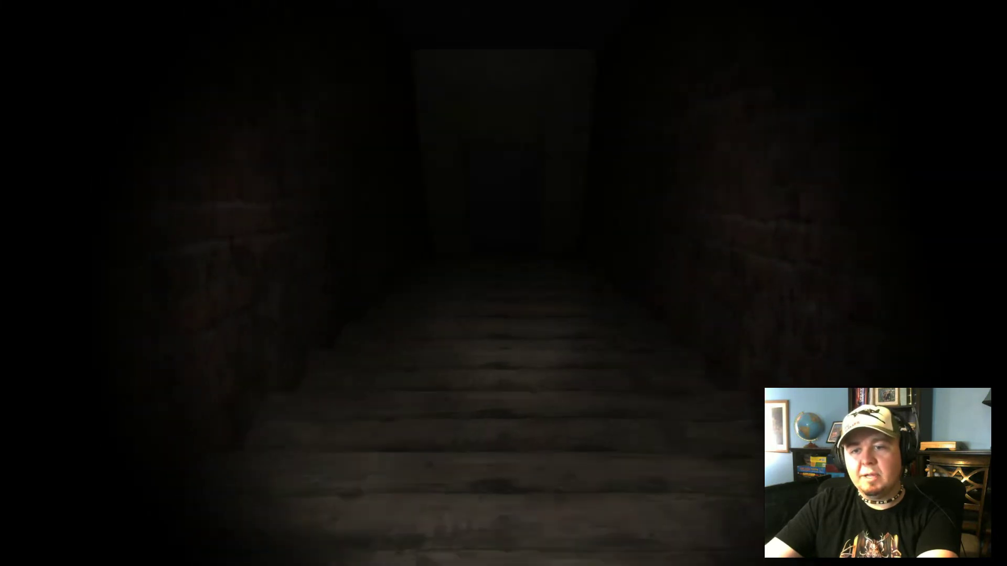
key(w)
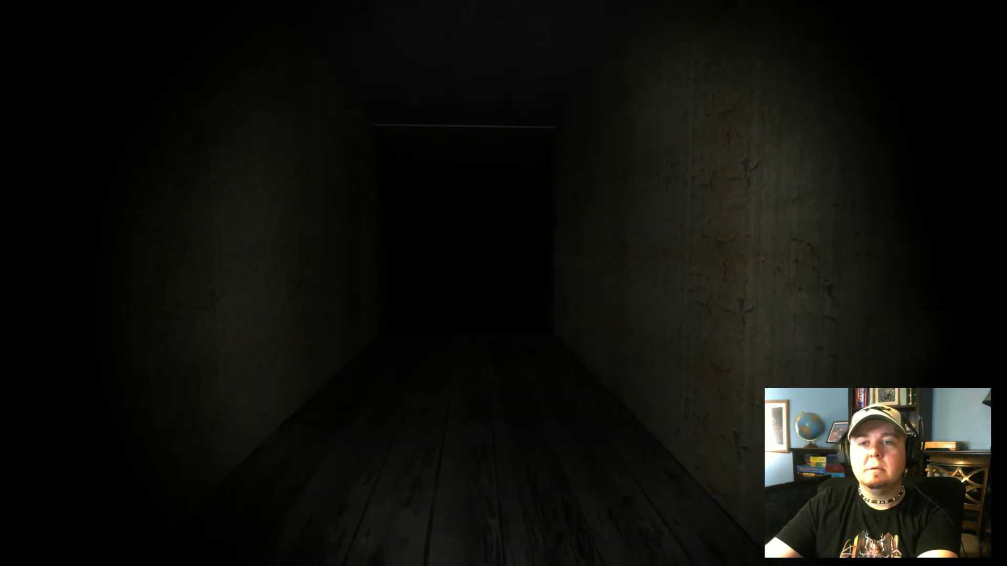
key(w)
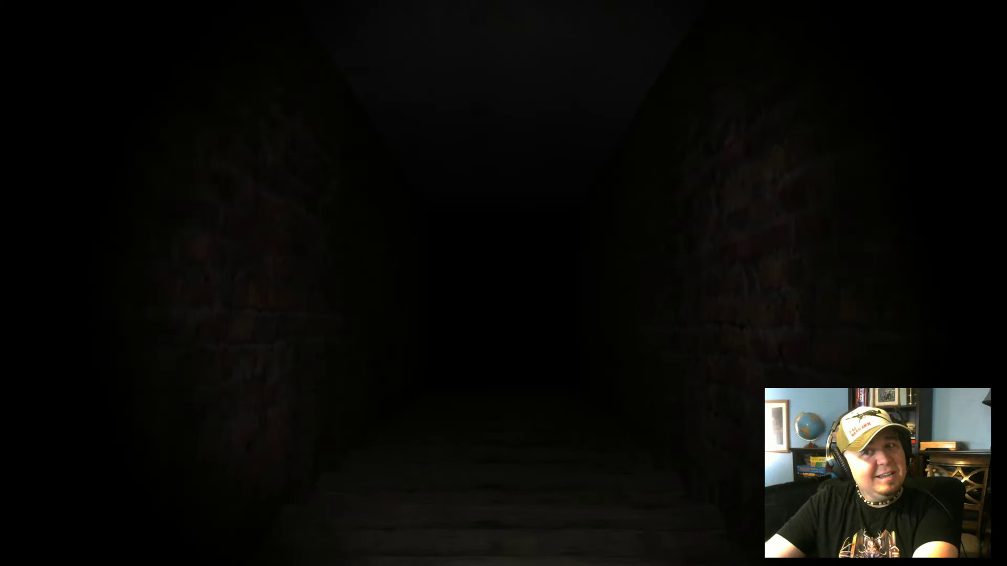
key(w)
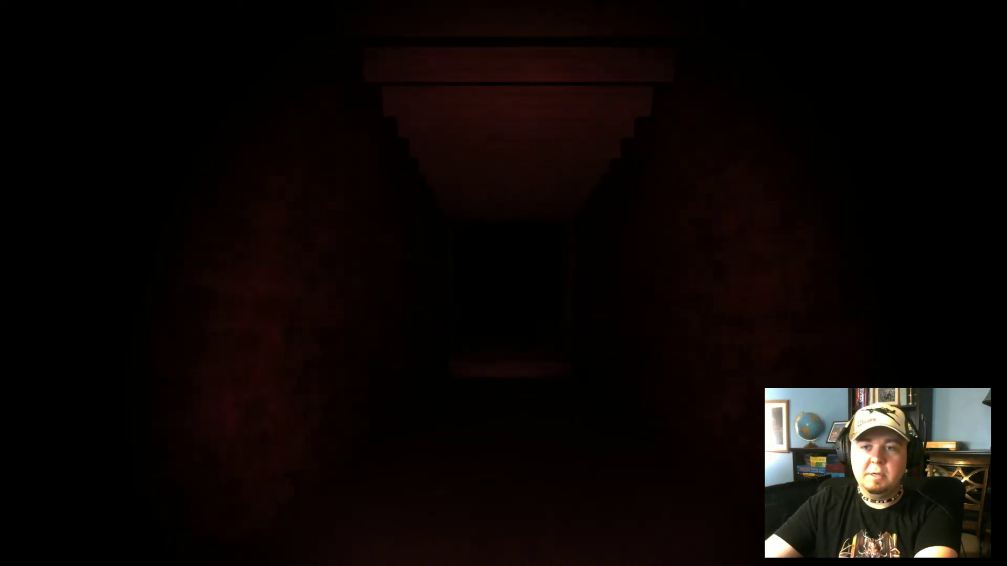
Walk through both wooden doorway frames into the dark red corridor beyond
key(w)
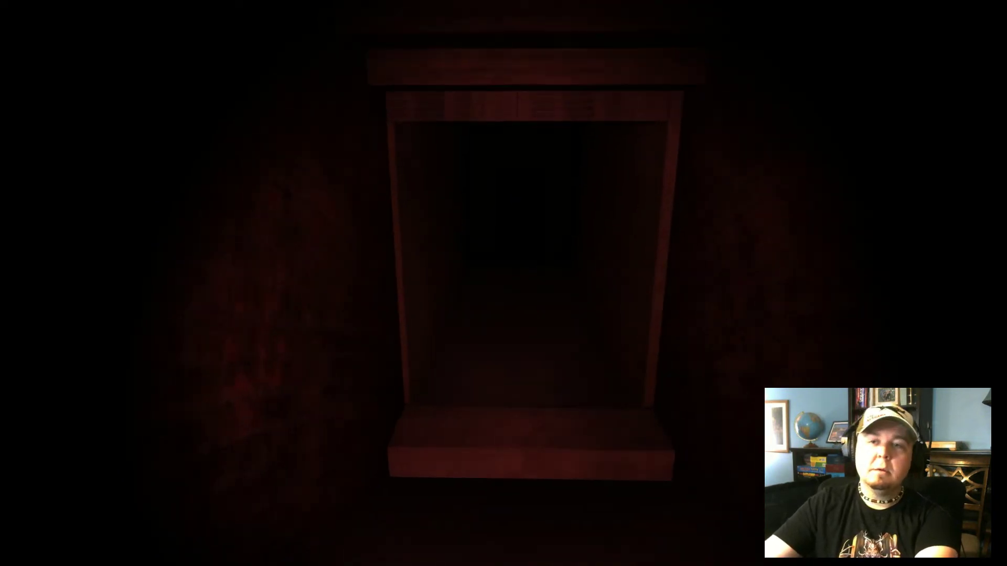
key(w)
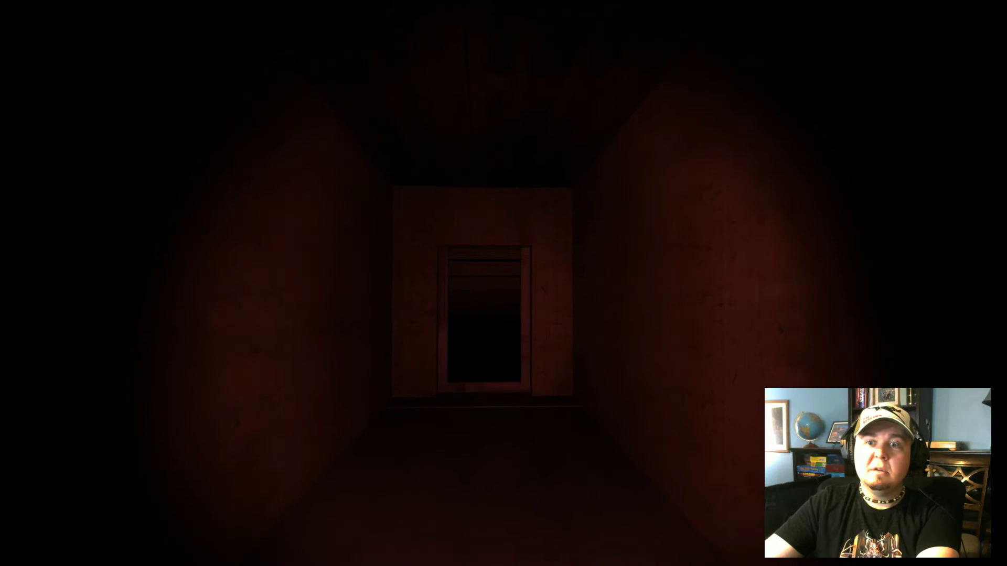
key(w)
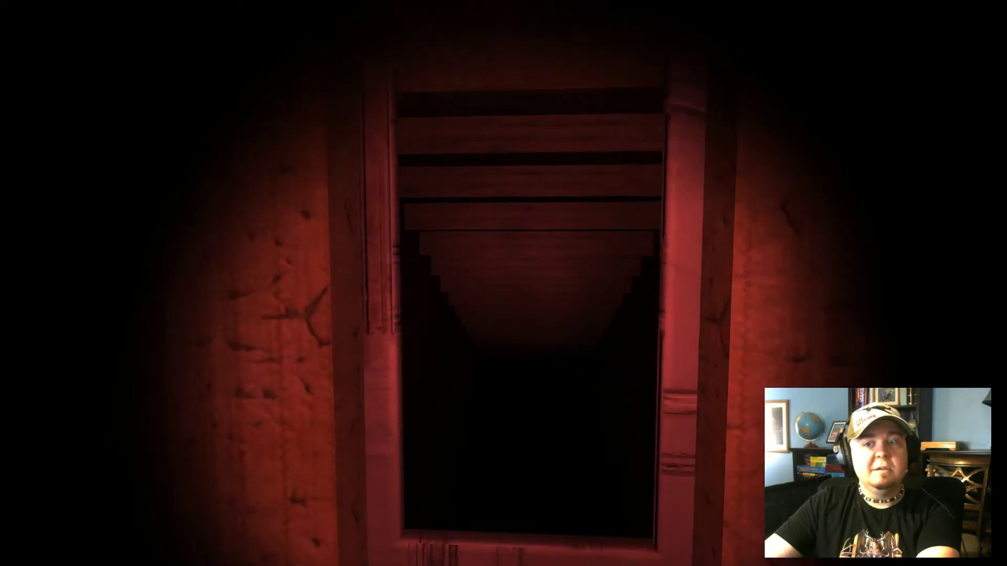
key(w)
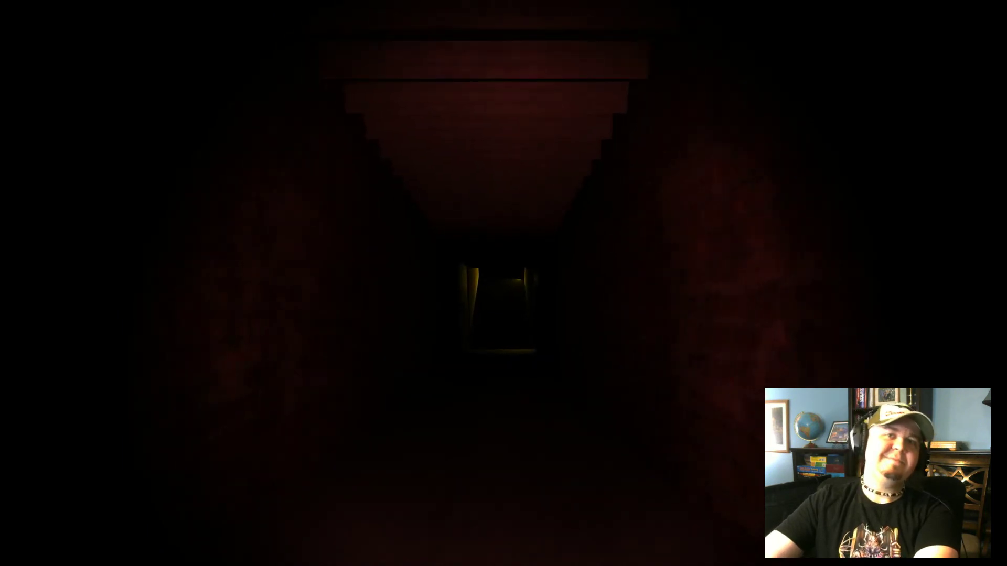
Approach the lit doorway, enter the yellow passage, and stop at the red end wall
key(w)
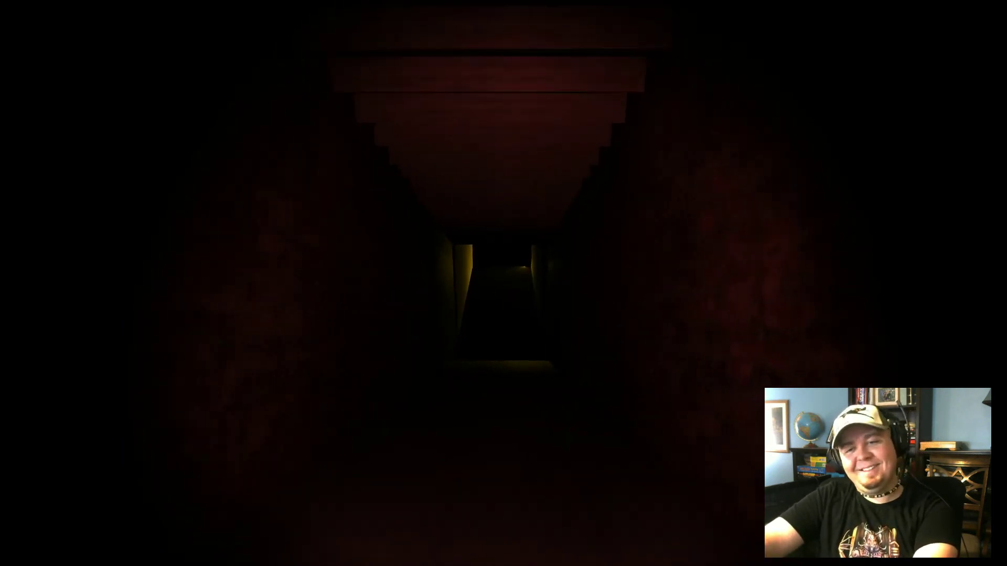
key(w)
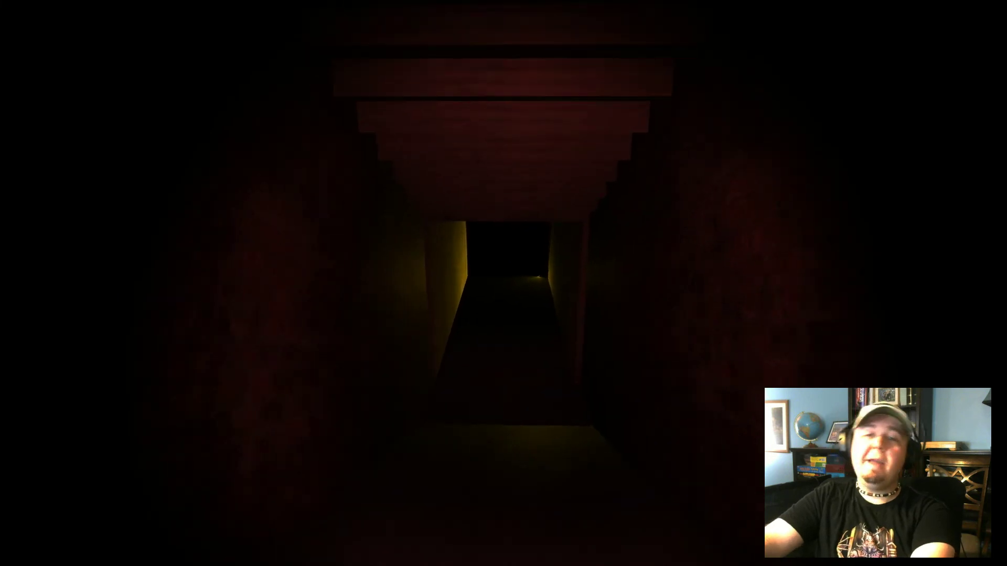
key(w)
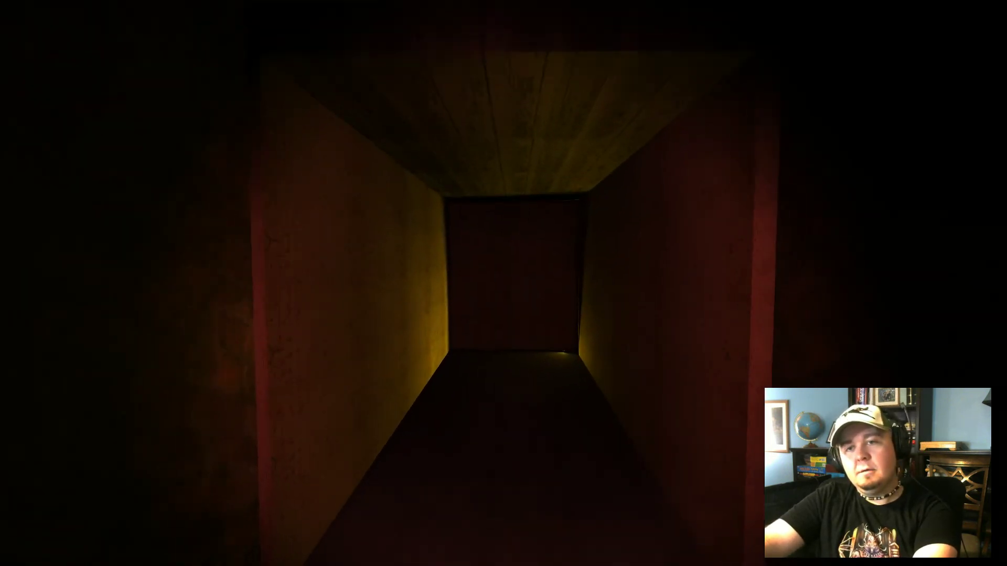
key(w)
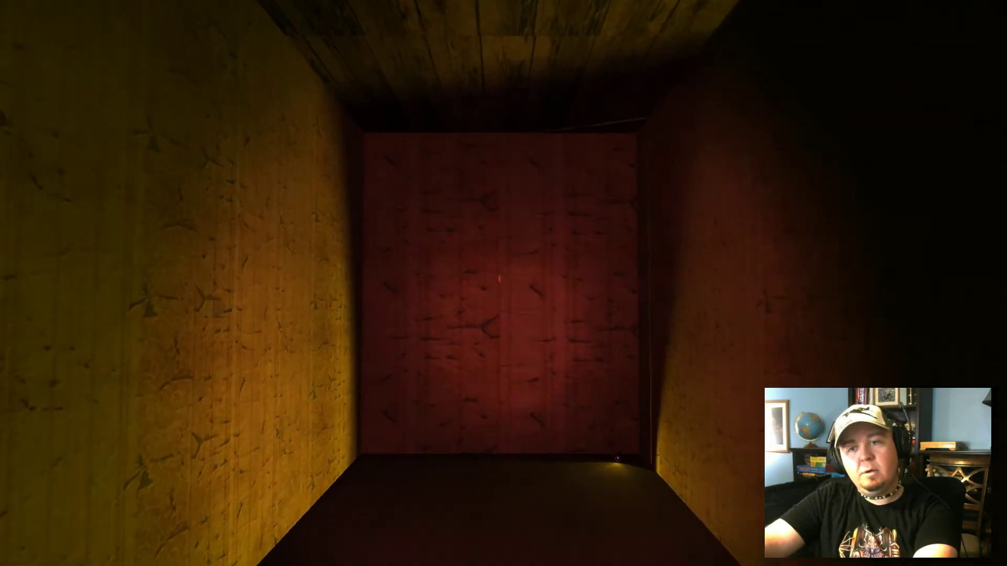